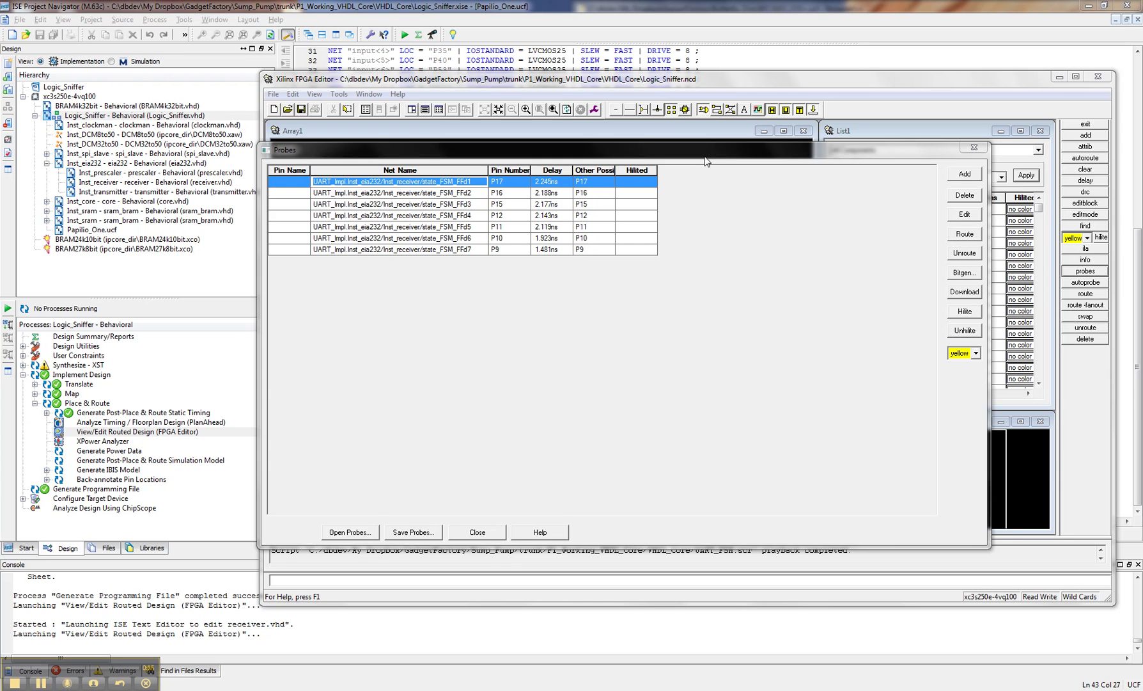
Step: Review the state_FSM_FFd2 and state_FSM_FFd3 probes on pins P16 and P15
left_click_drag(705, 152, 725, 149)
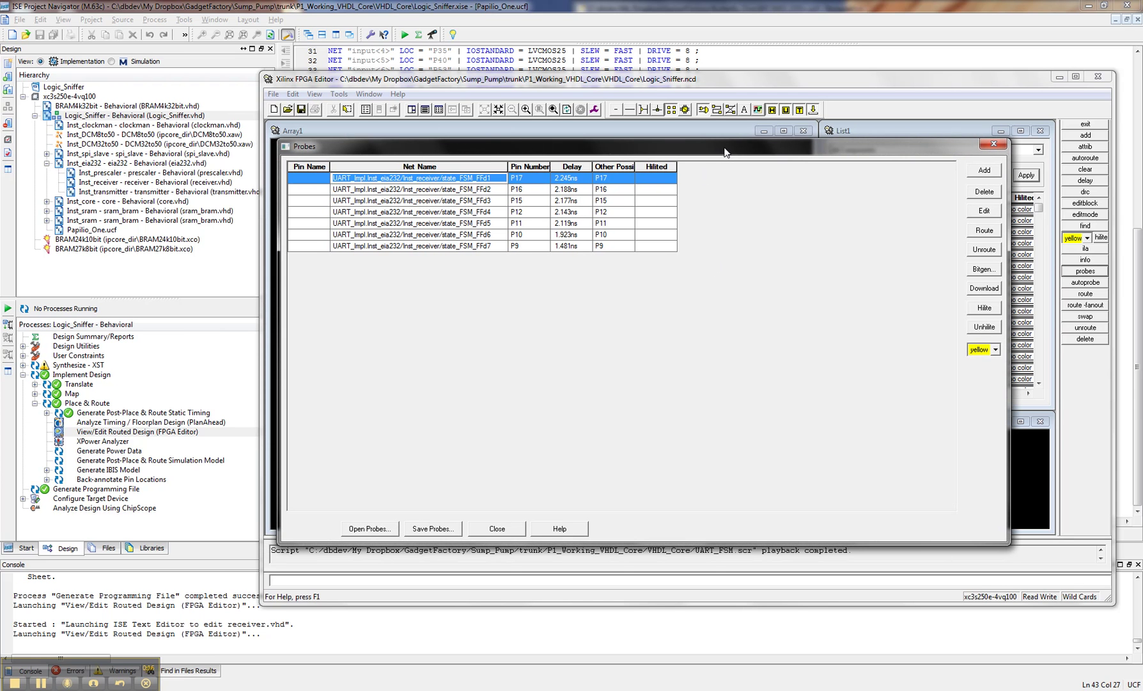
left_click(453, 190)
left_click(450, 200)
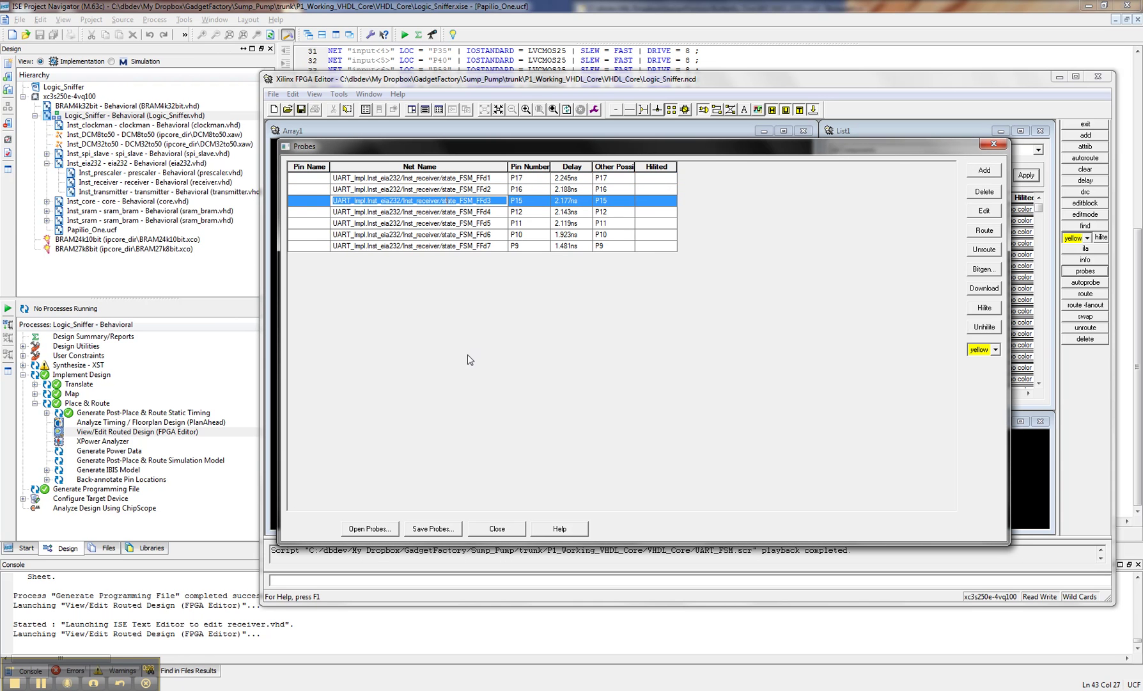
Step: Start a new probe and filter the nets with a receiver search pattern
left_click(984, 170)
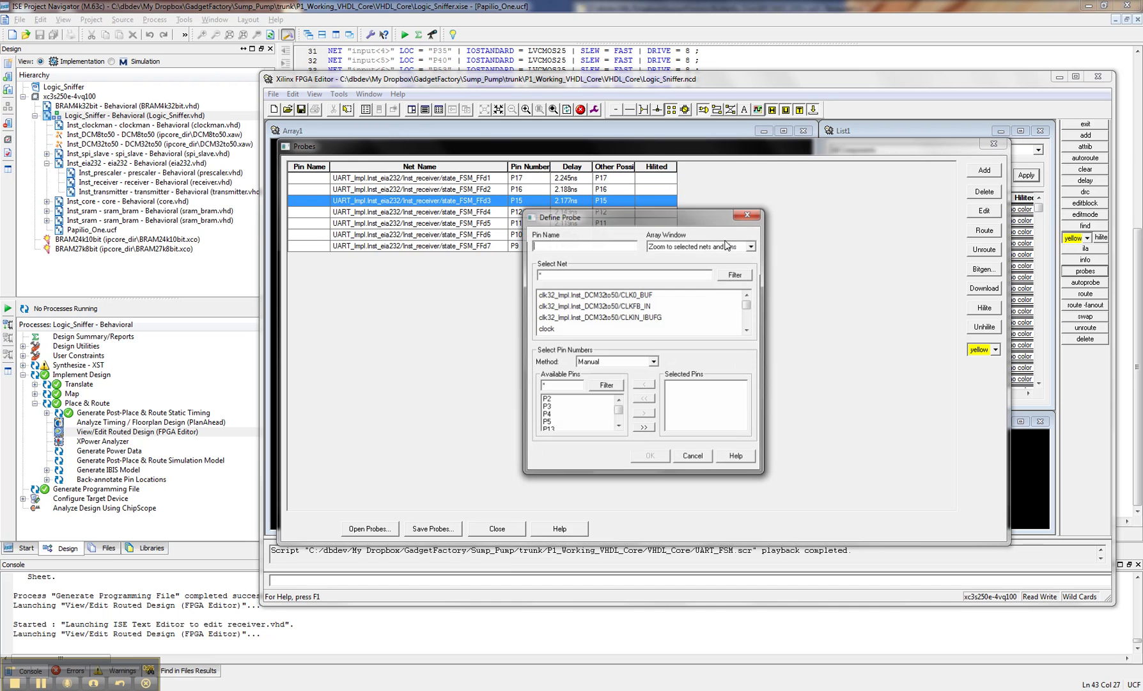
left_click(590, 276)
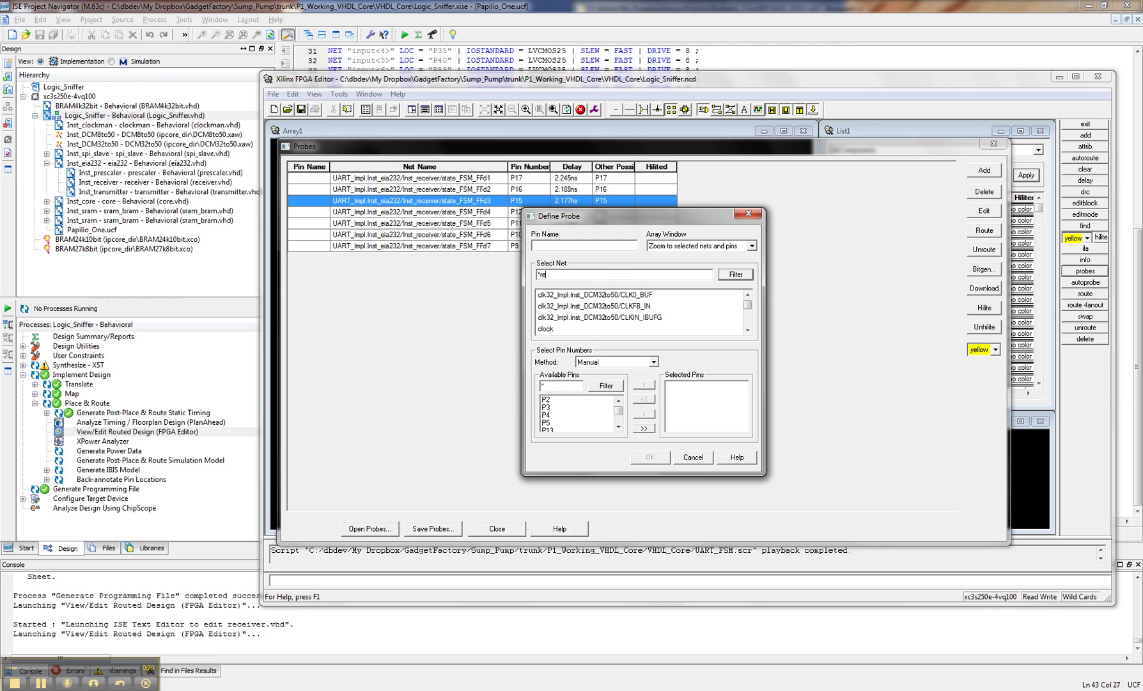
type("rev")
key("BackSpace")
type("cei")
type("ier")
type("*")
left_click(737, 276)
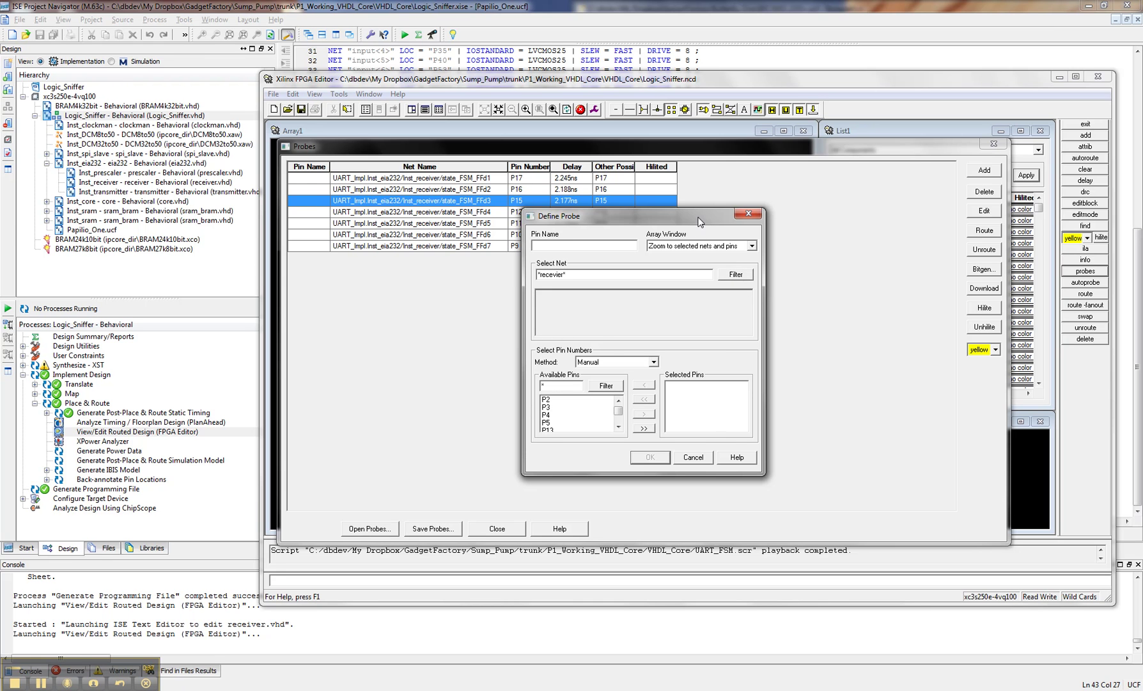
left_click_drag(700, 222, 593, 174)
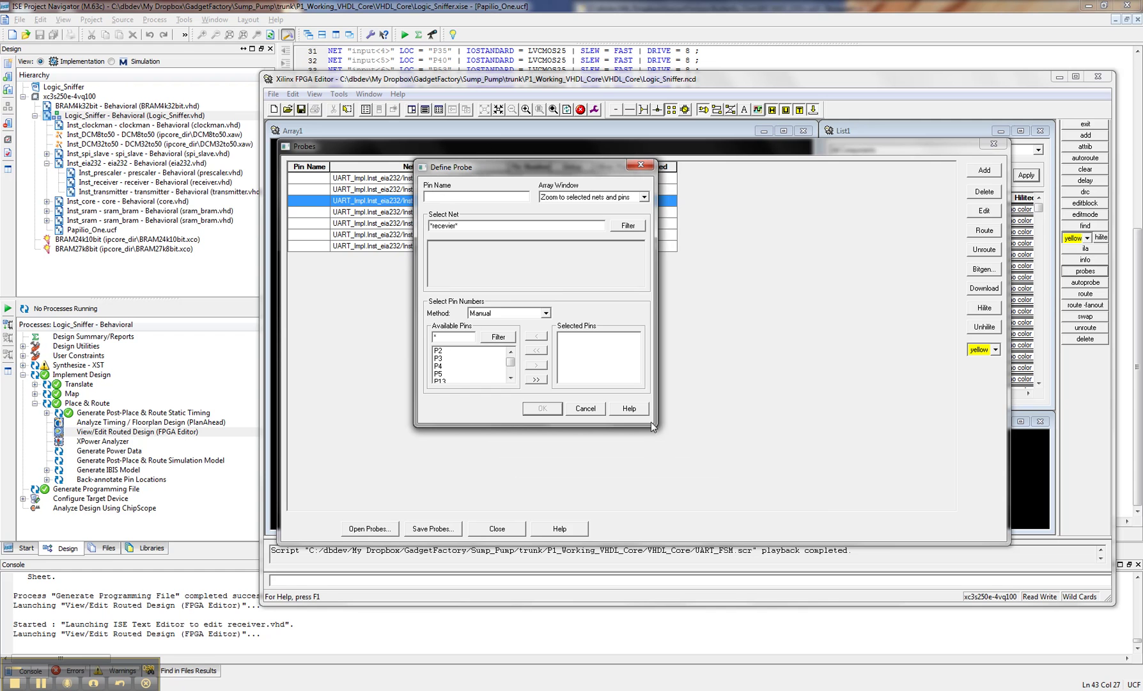
left_click_drag(653, 423, 824, 491)
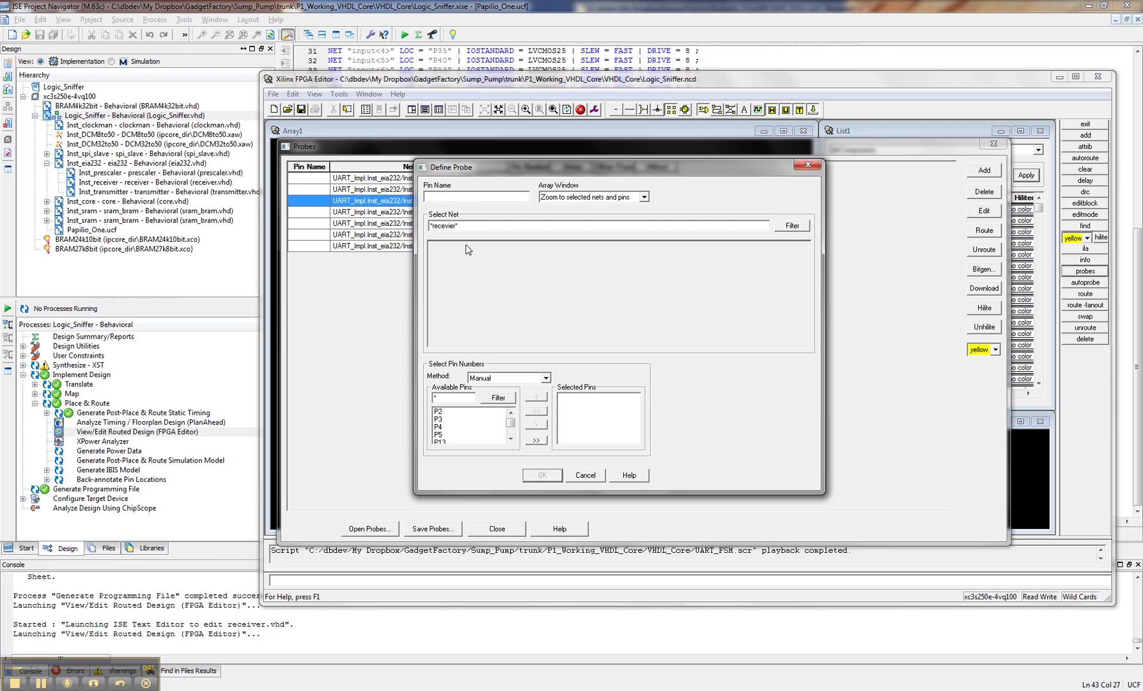
left_click_drag(473, 167, 534, 202)
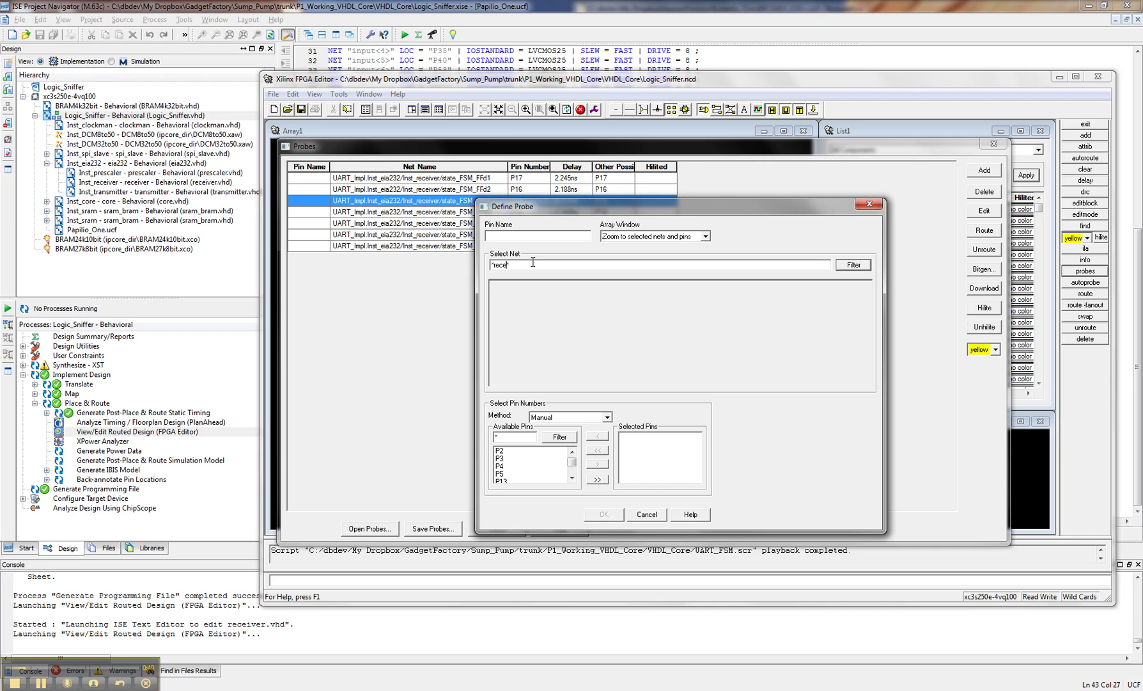
Step: List nets matching *receiver*, cancel the new probe, and select state_FSM_FFd1 on P17
type("iver*")
left_click(848, 265)
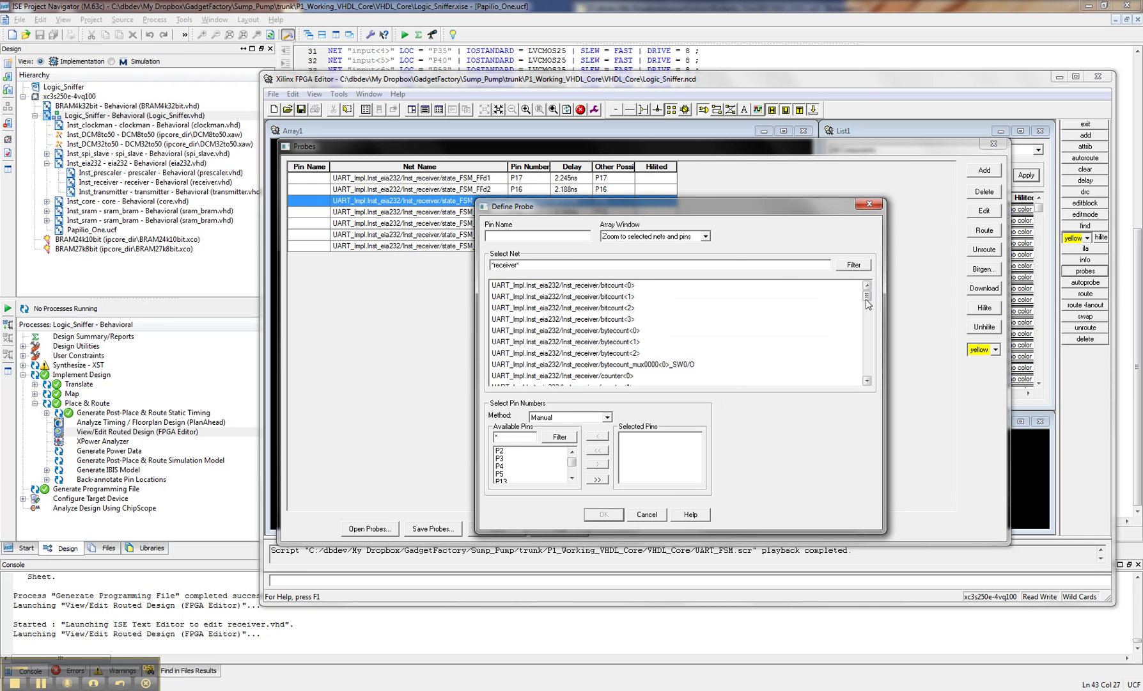
mouse_move(868, 300)
left_mouse_down()
mouse_move(880, 376)
mouse_move(880, 297)
left_mouse_up()
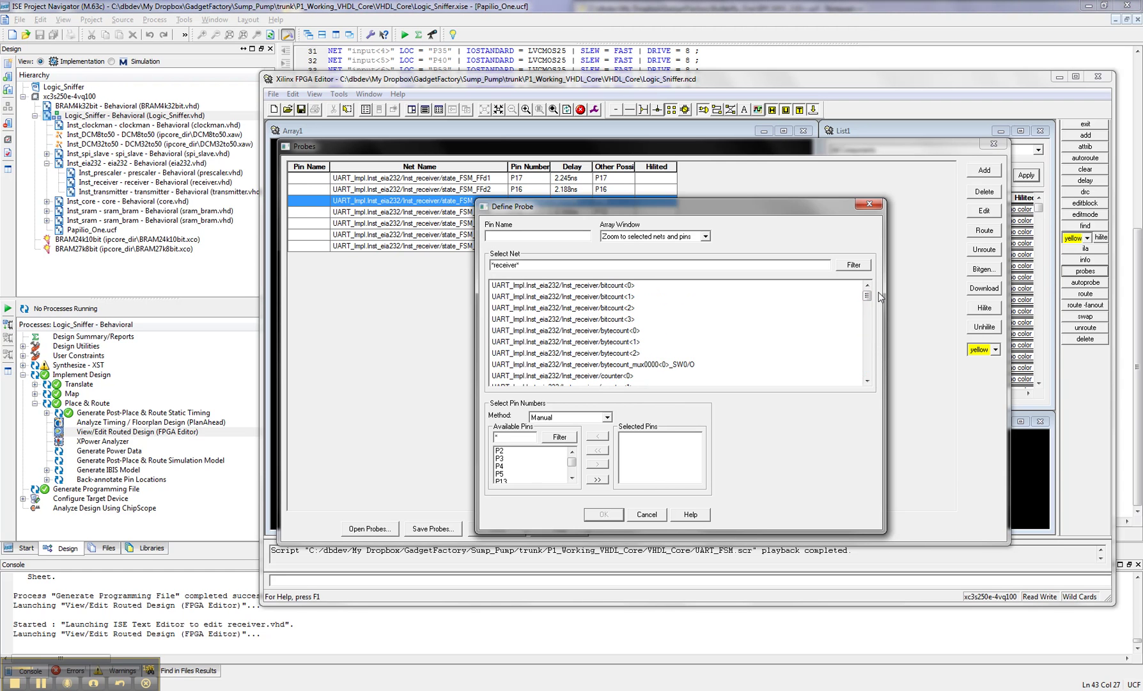
left_click(647, 515)
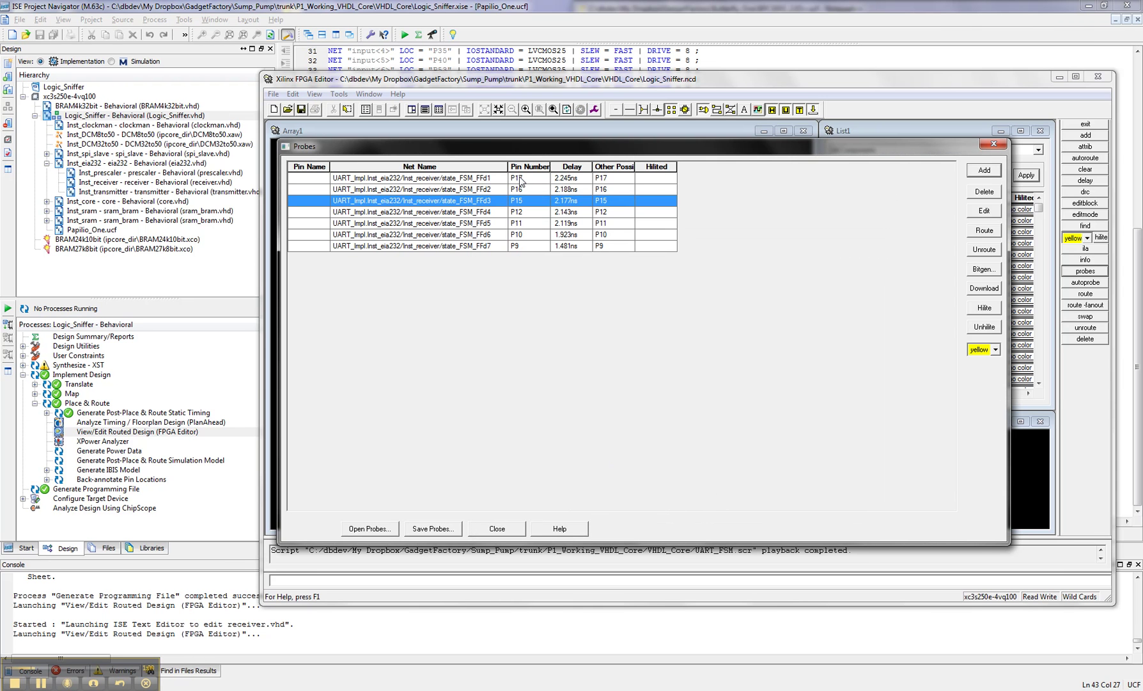
left_click(458, 179)
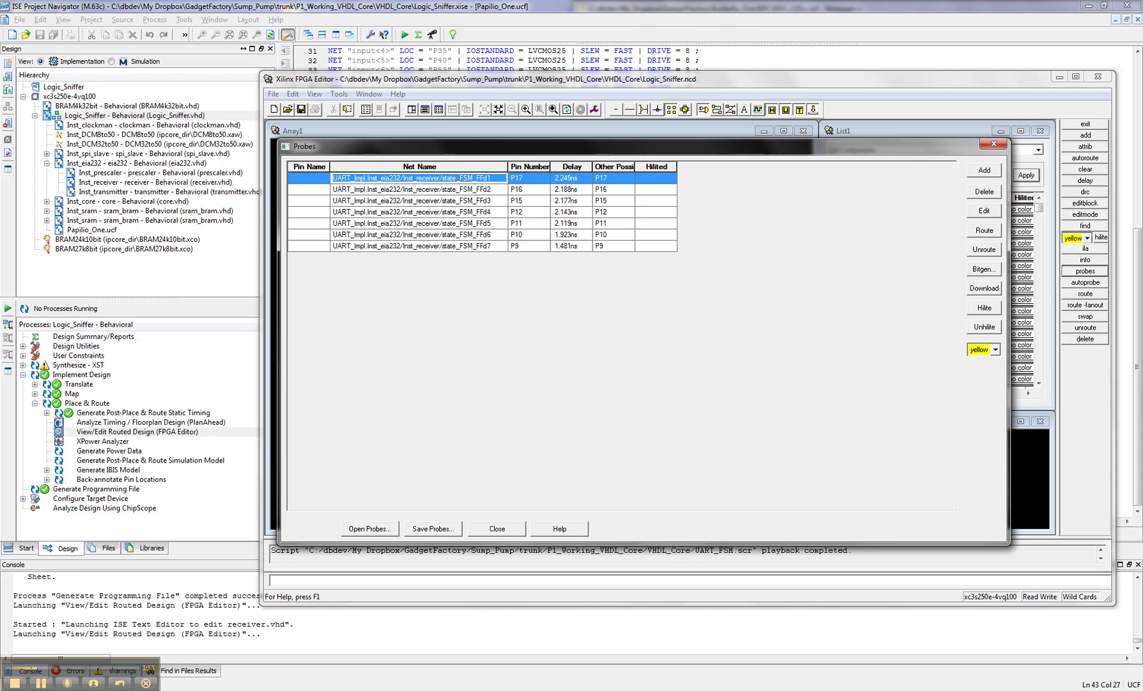
key("alt+Tab")
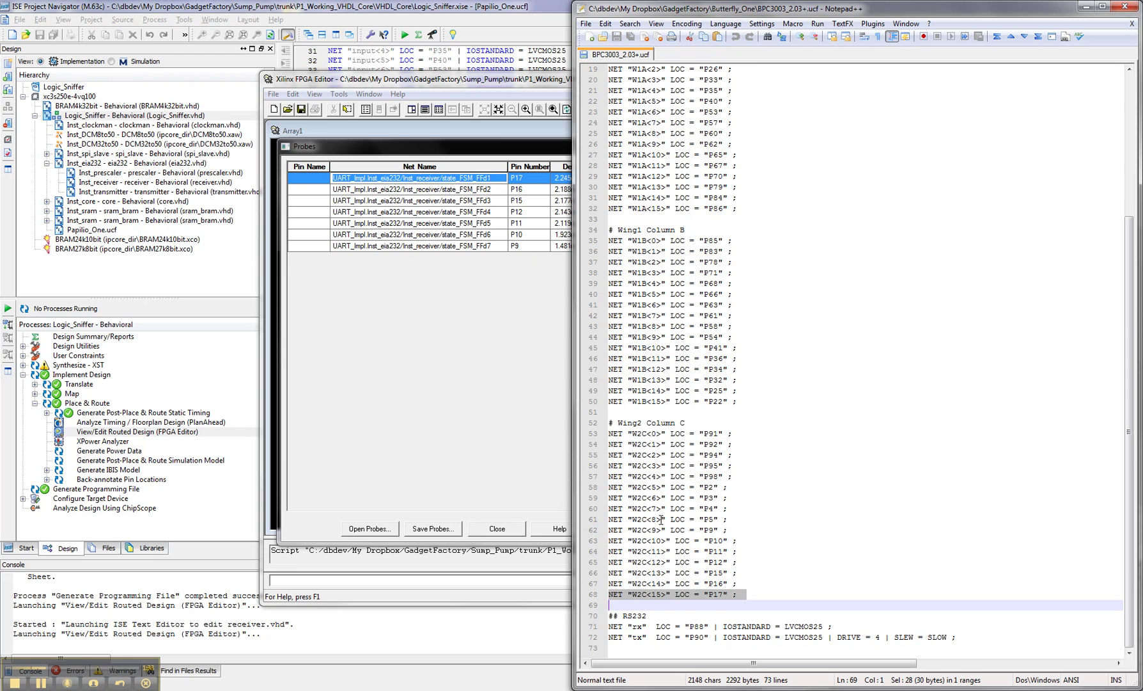
Step: Mark the W2C<9> bit index in the UCF file, then return to the FPGA Editor probes
left_click_drag(647, 530, 657, 530)
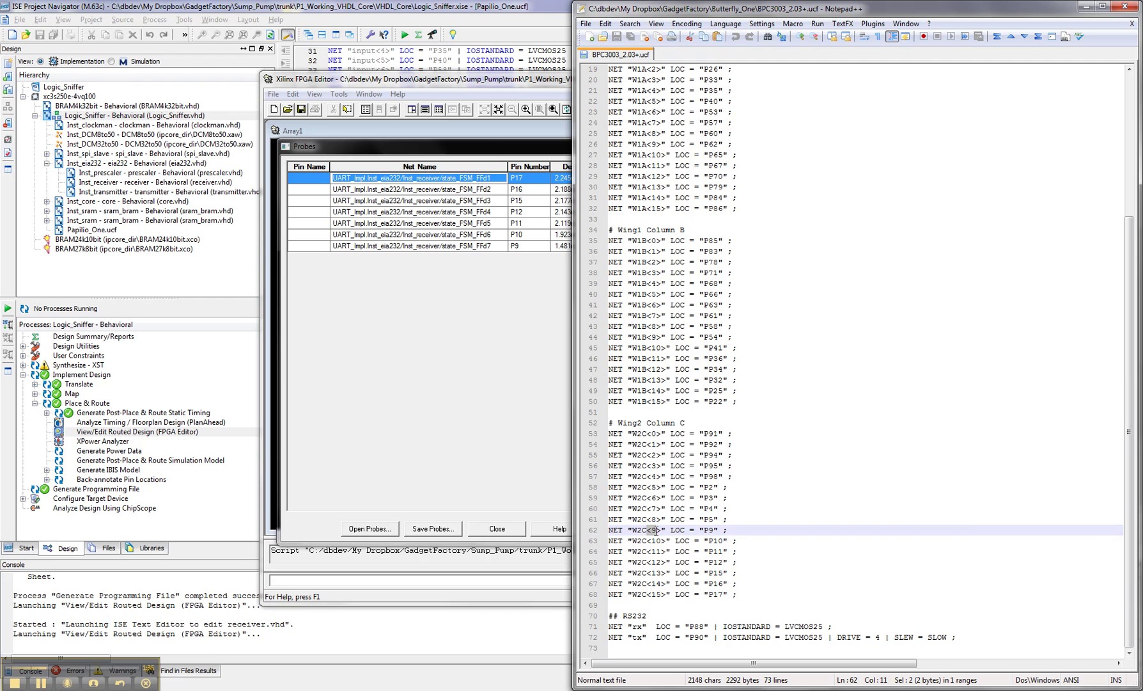
left_click(487, 318)
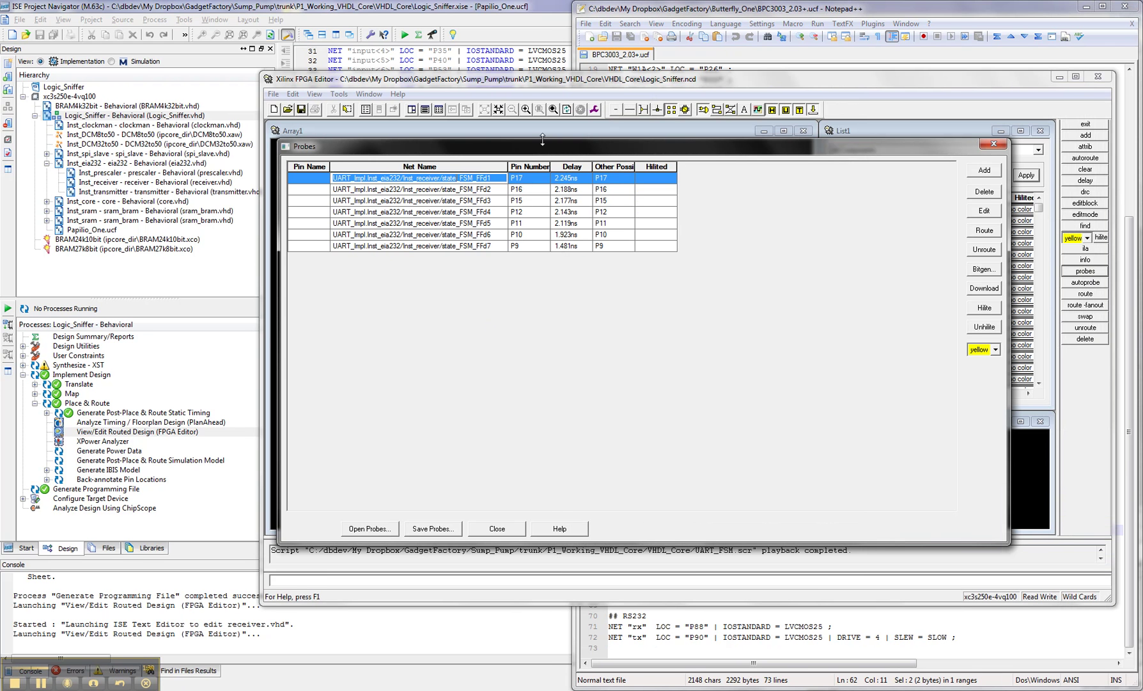
Step: Start a new probe filtered by *rx*, choosing the rx_IBUF net and pin P3
left_click_drag(543, 153, 539, 147)
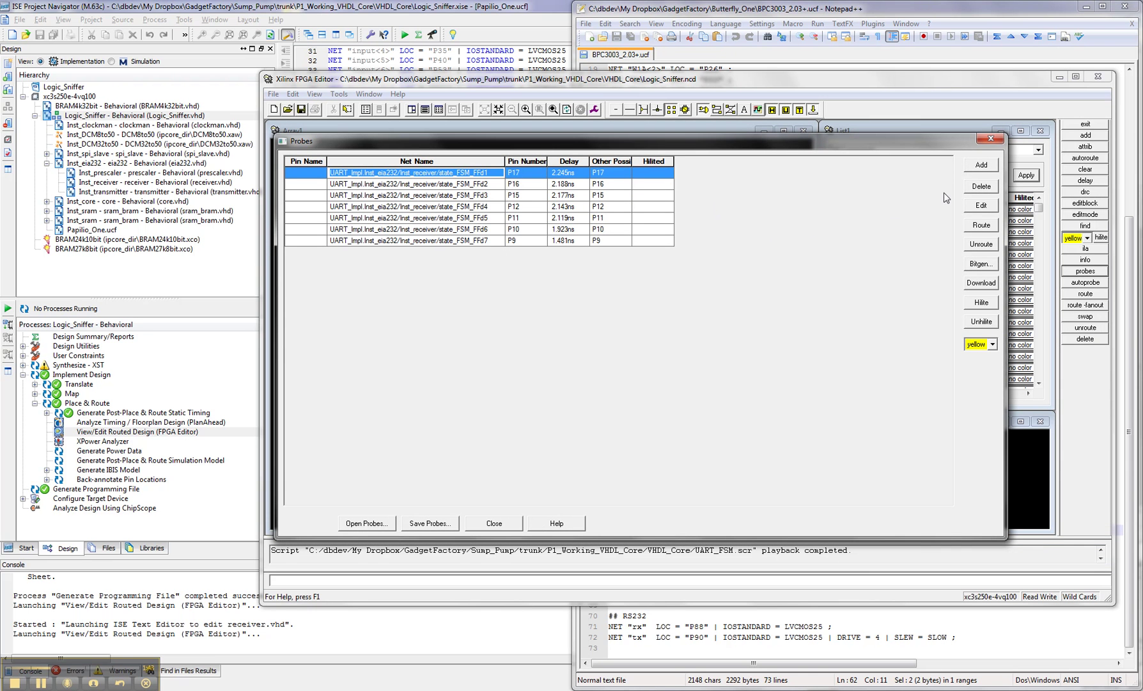
left_click(978, 168)
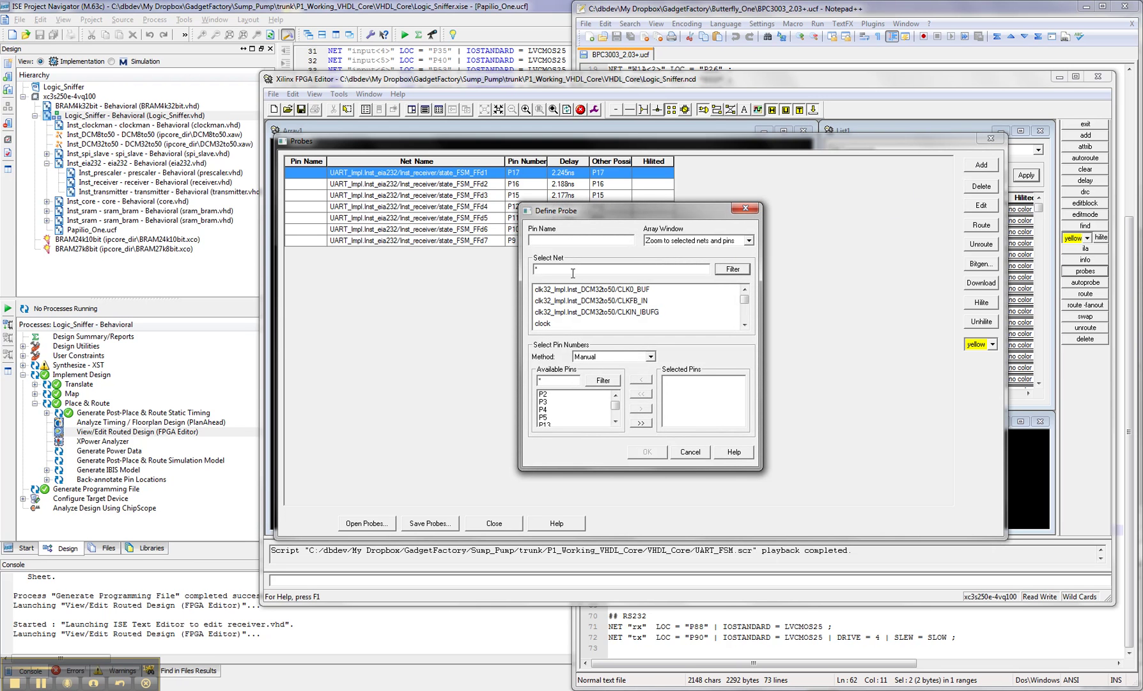
type("*rx*")
left_click(730, 271)
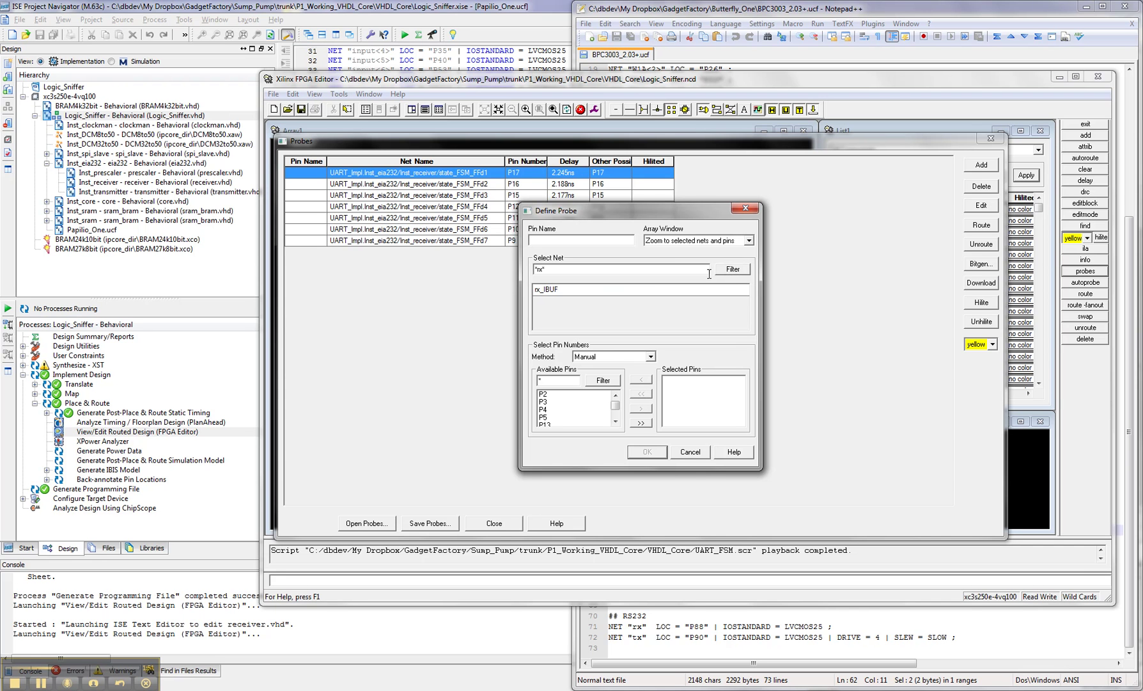
left_click(591, 290)
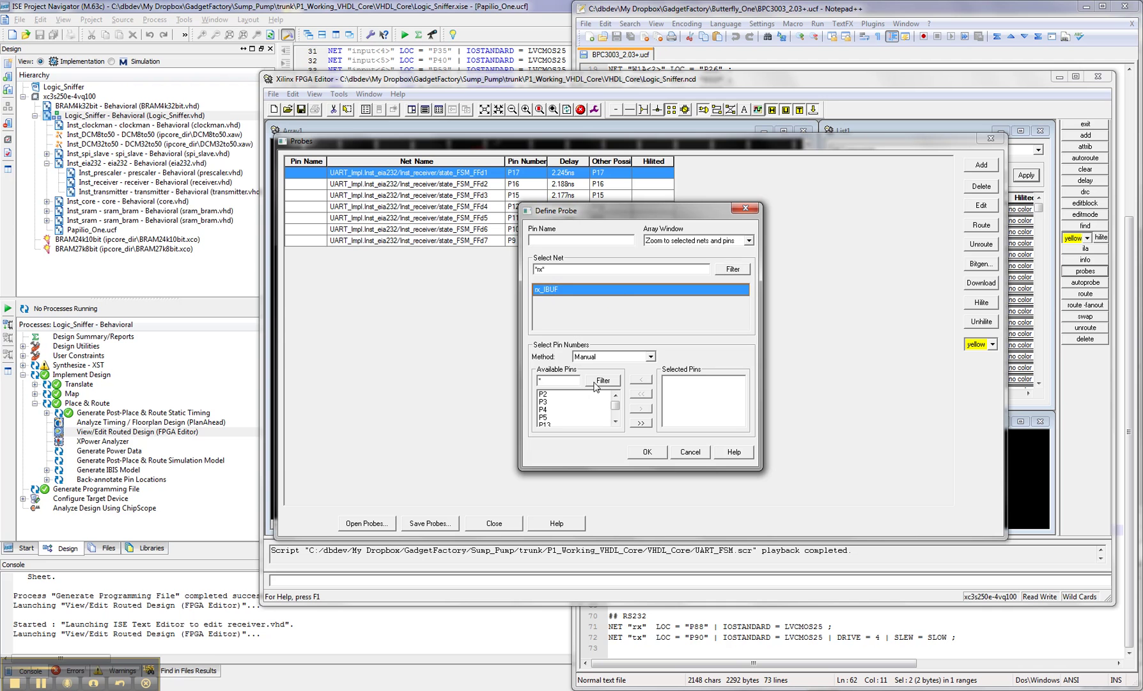
left_click(578, 401)
key("alt+Tab")
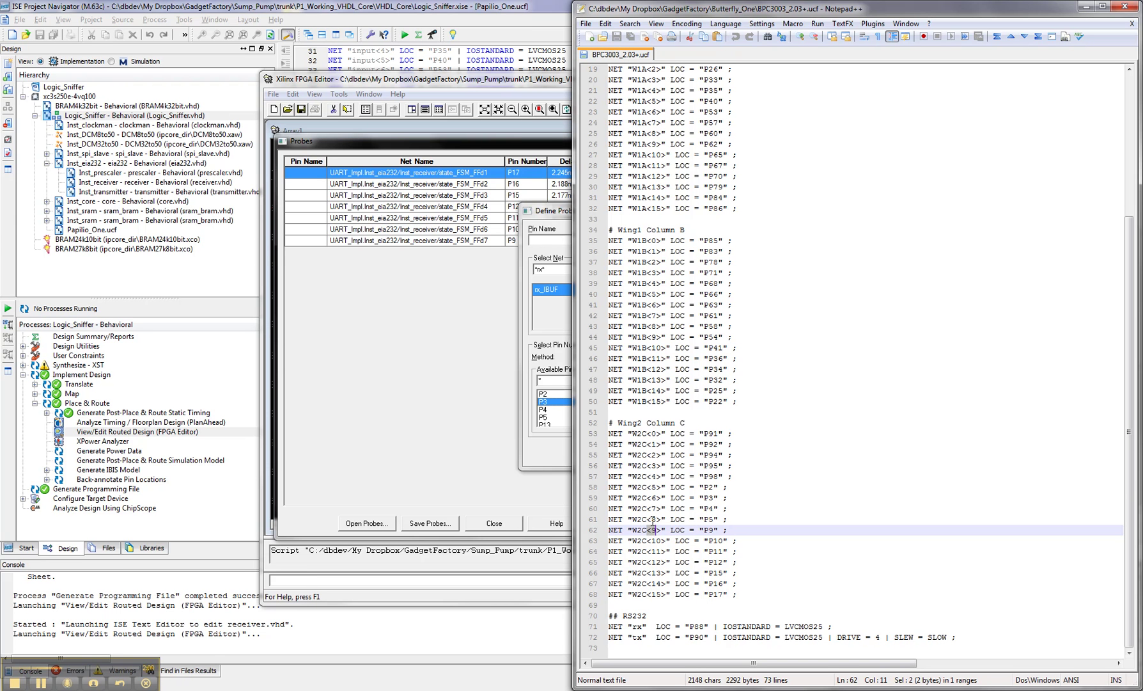
Step: Add the rx_IBUF probe on pin P5 and route the probe nets to their pins
double_click(708, 518)
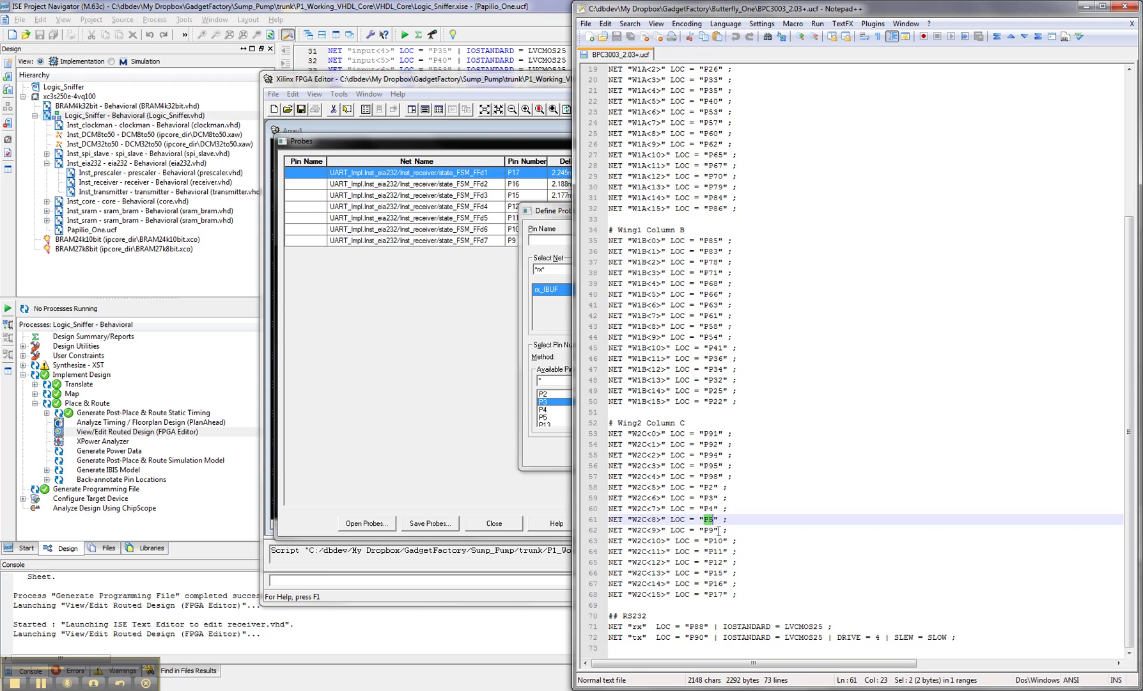
left_click(538, 213)
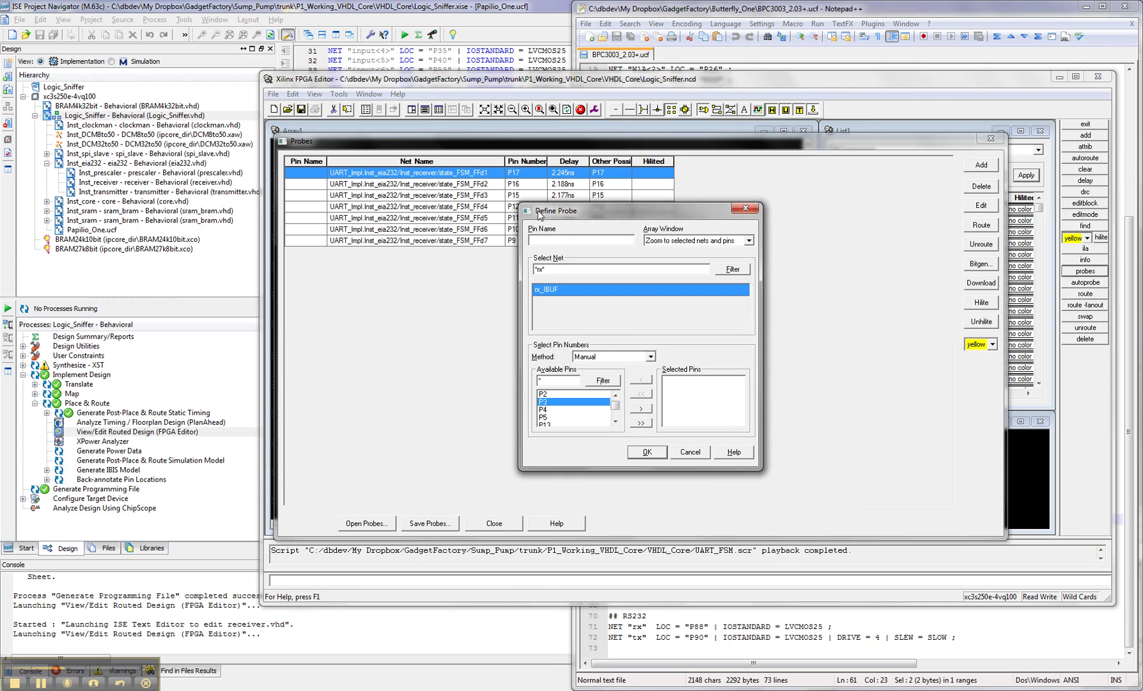
left_click(545, 416)
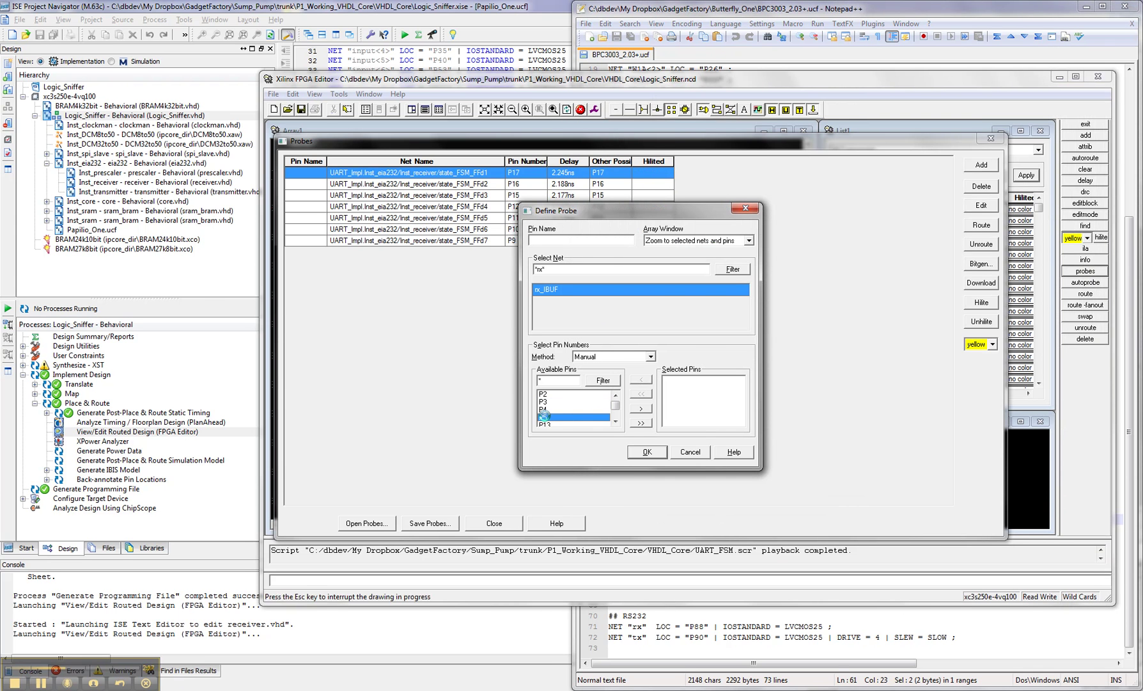
left_click(641, 408)
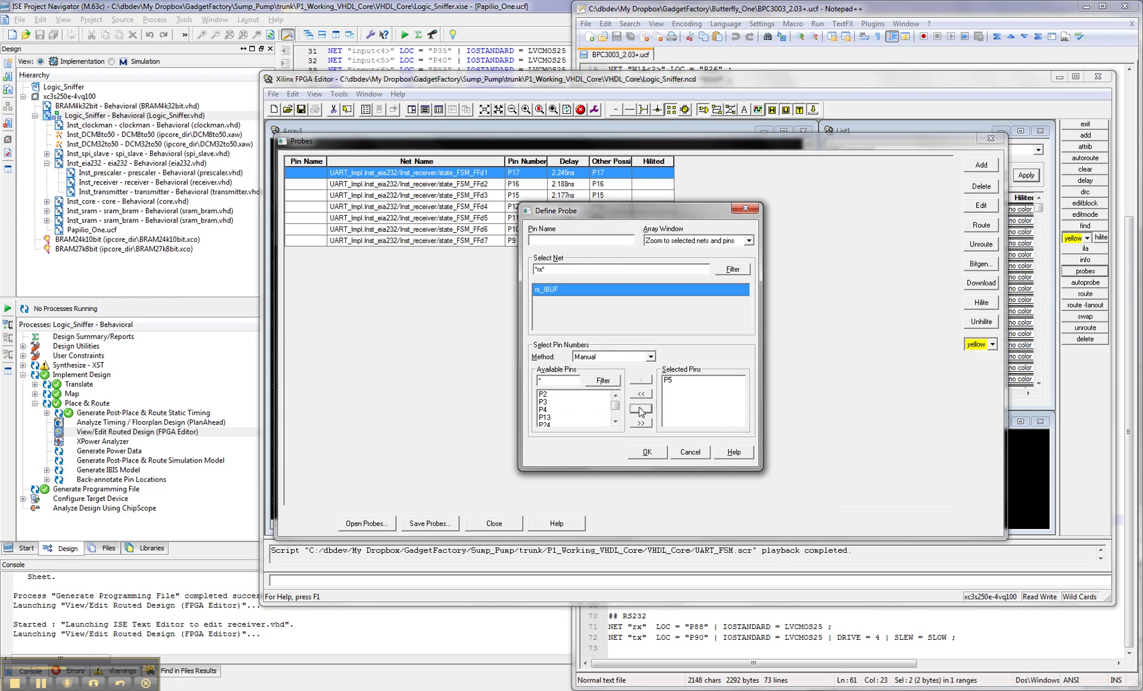
left_click(647, 451)
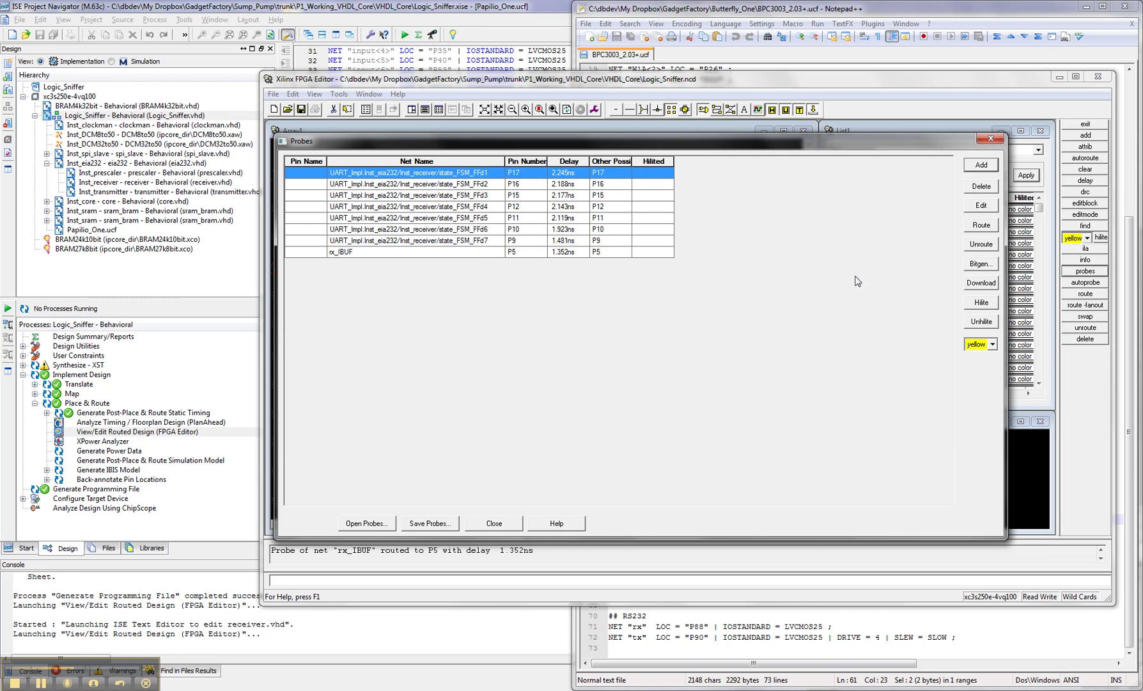
left_click(983, 226)
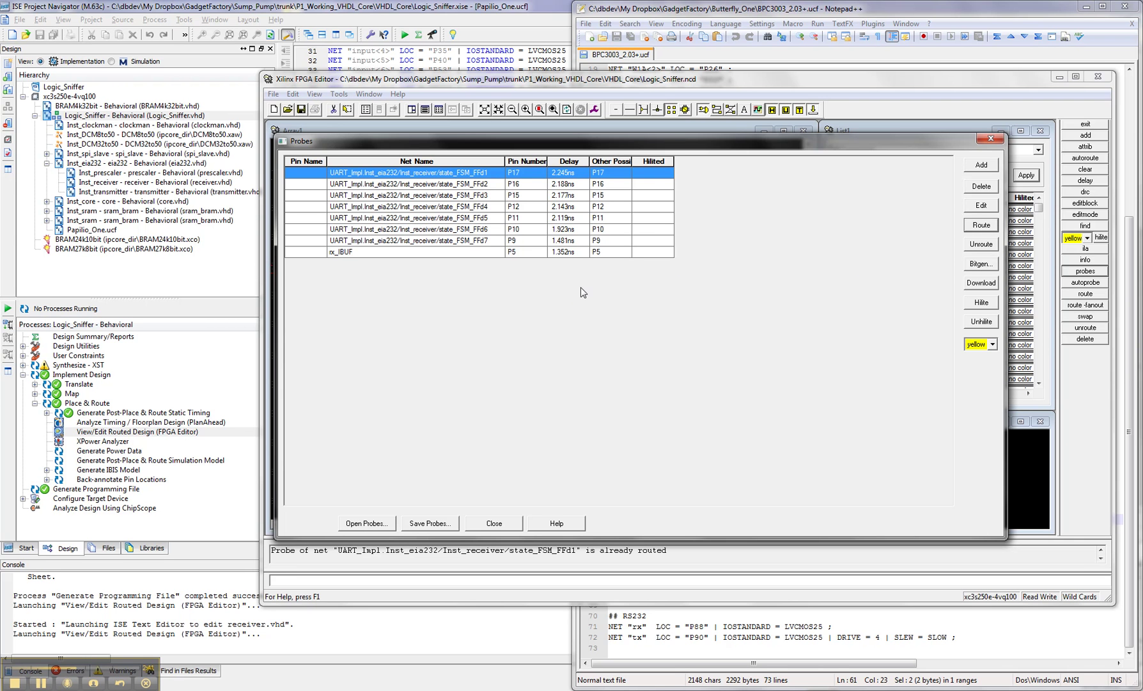
Step: Generate the bitstream for the probed design, keeping the default bit file name
left_click(983, 268)
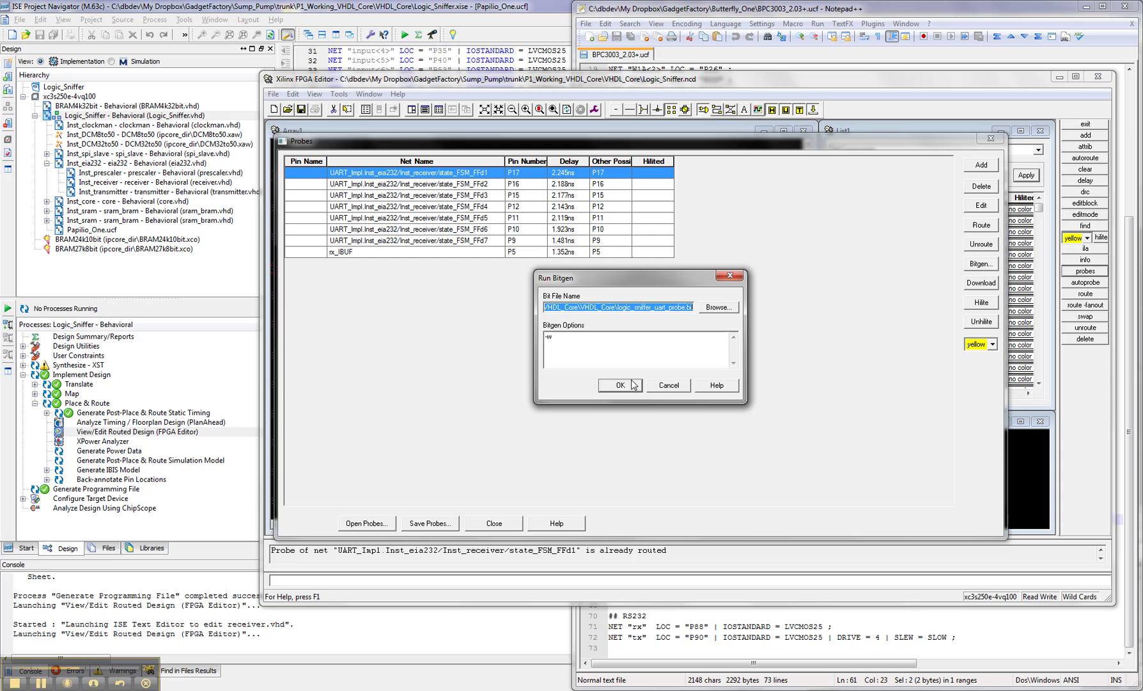
left_click(624, 384)
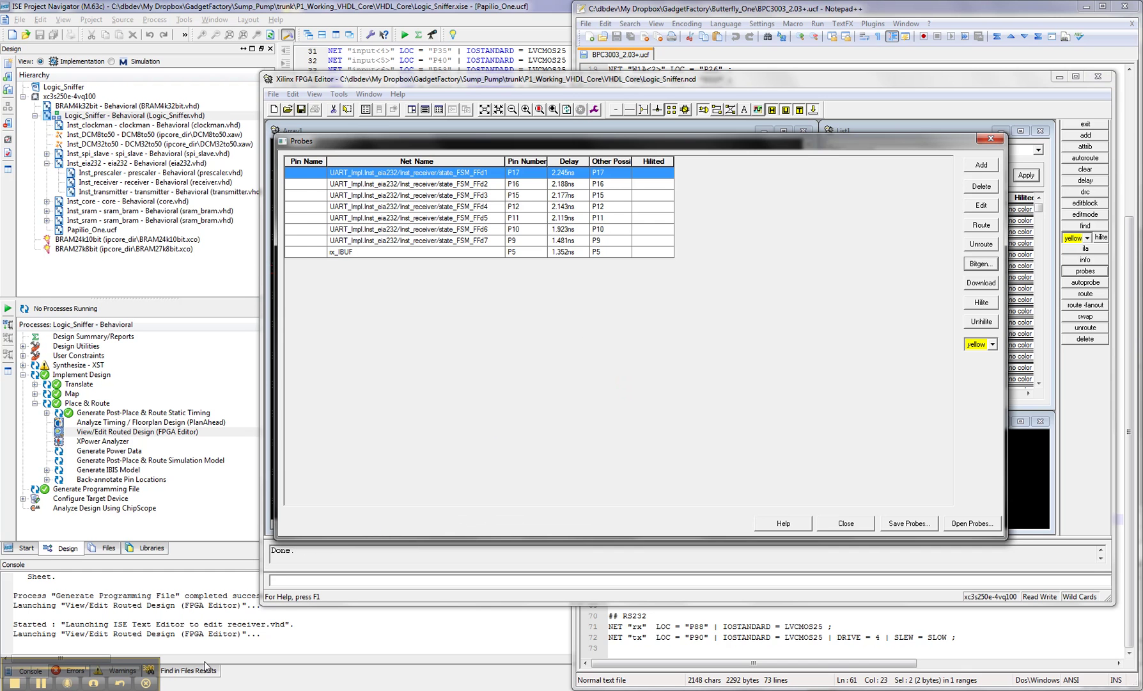
Step: Program the board with logic_sniffer_uart_probe.bit from the VHDL_Core folder
key("alt+Tab")
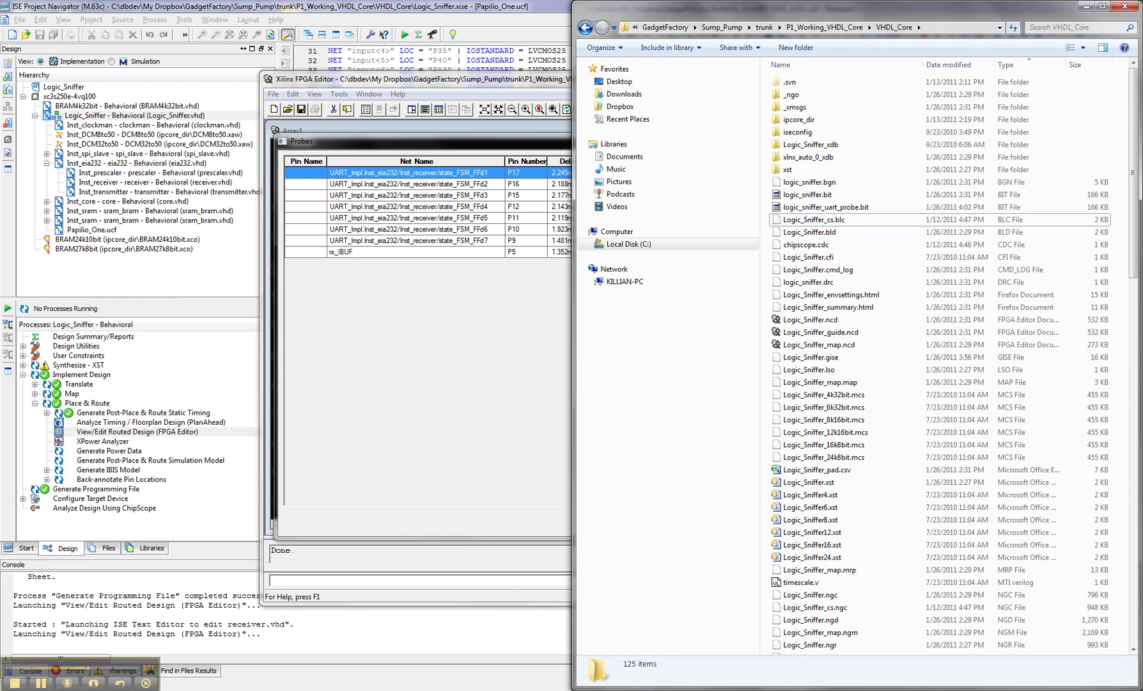
left_click(818, 212)
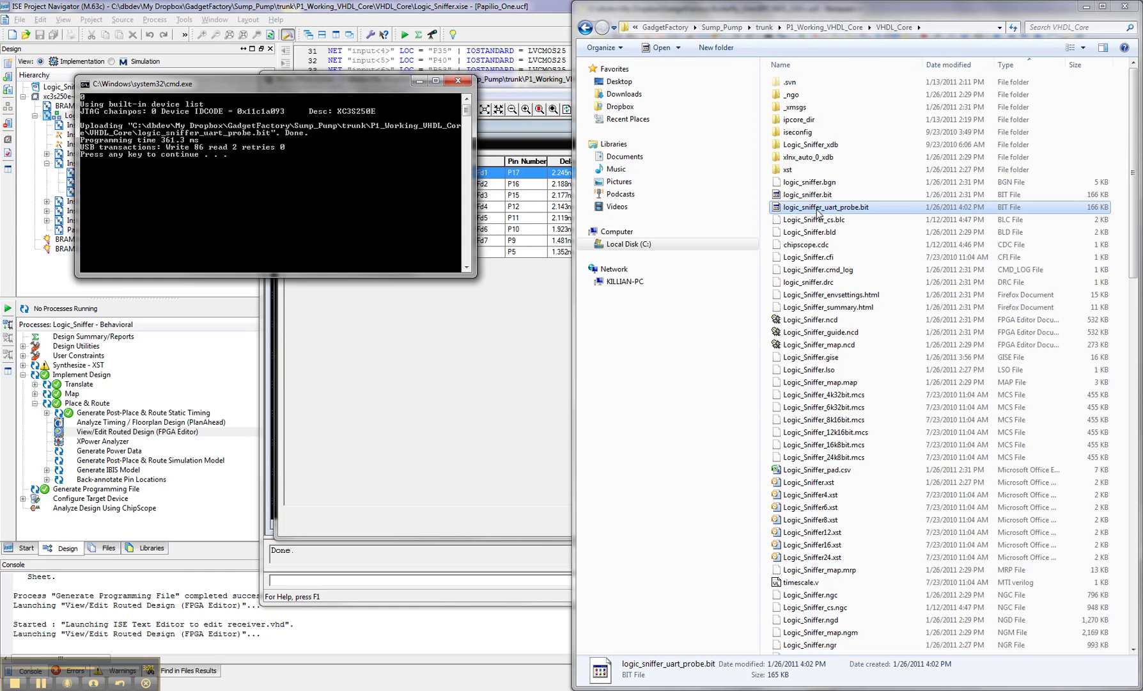
key("Return")
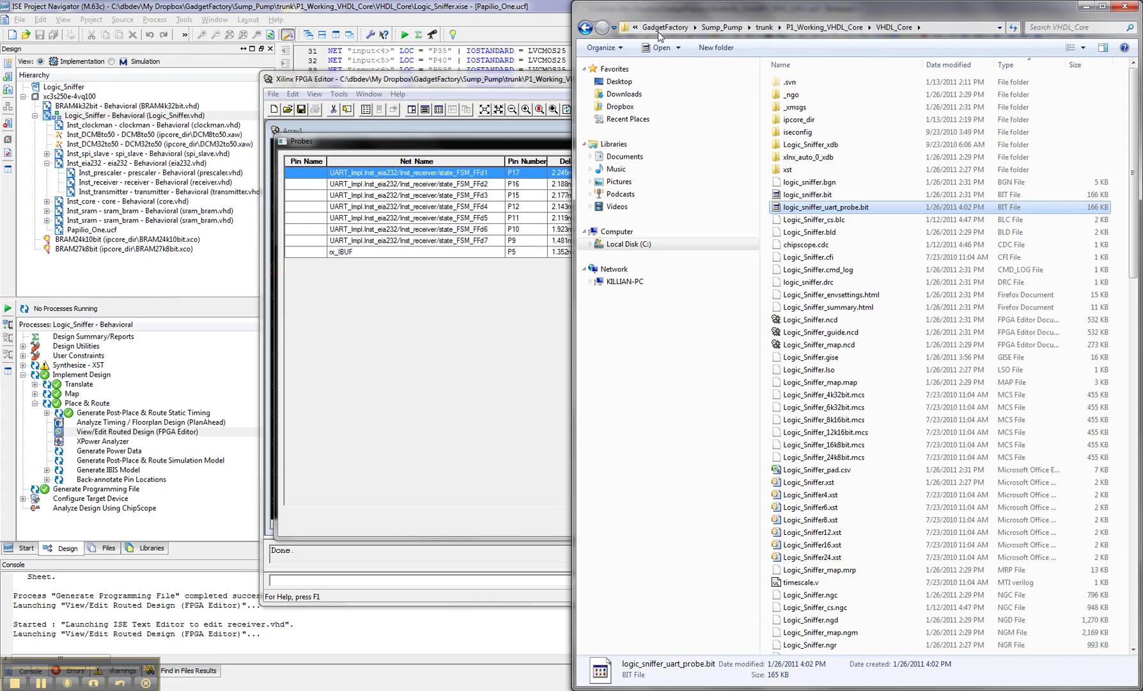
Step: Close the Probes list and minimize FPGA Editor, Notepad++ and ISE
left_click(1088, 6)
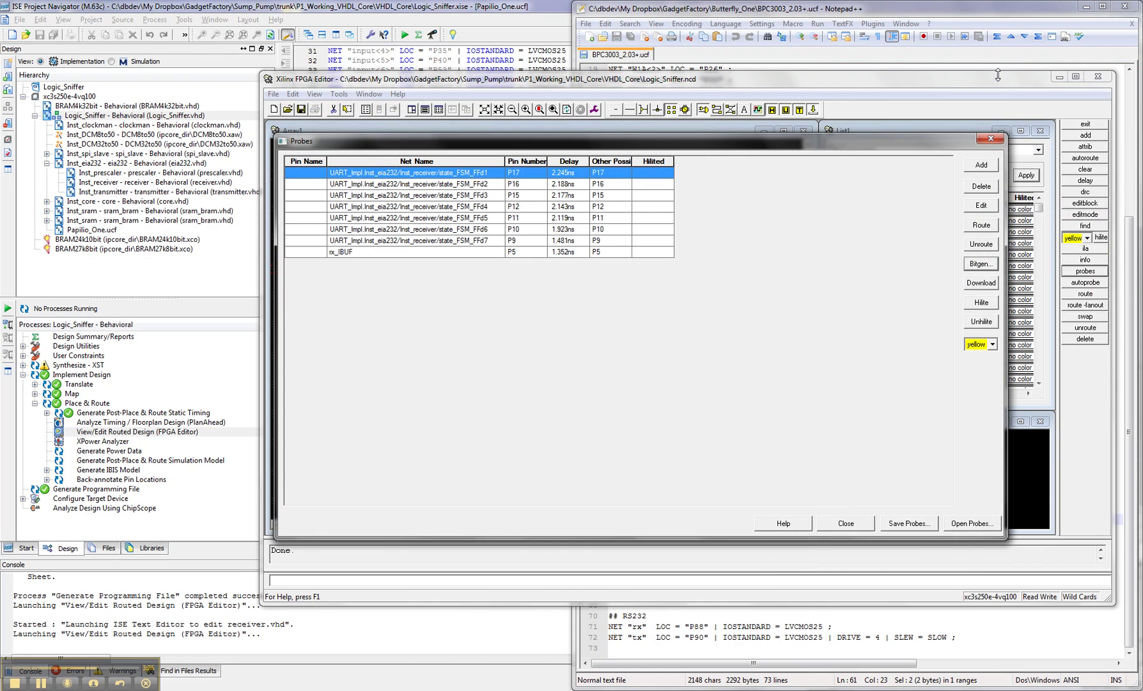
left_click(991, 139)
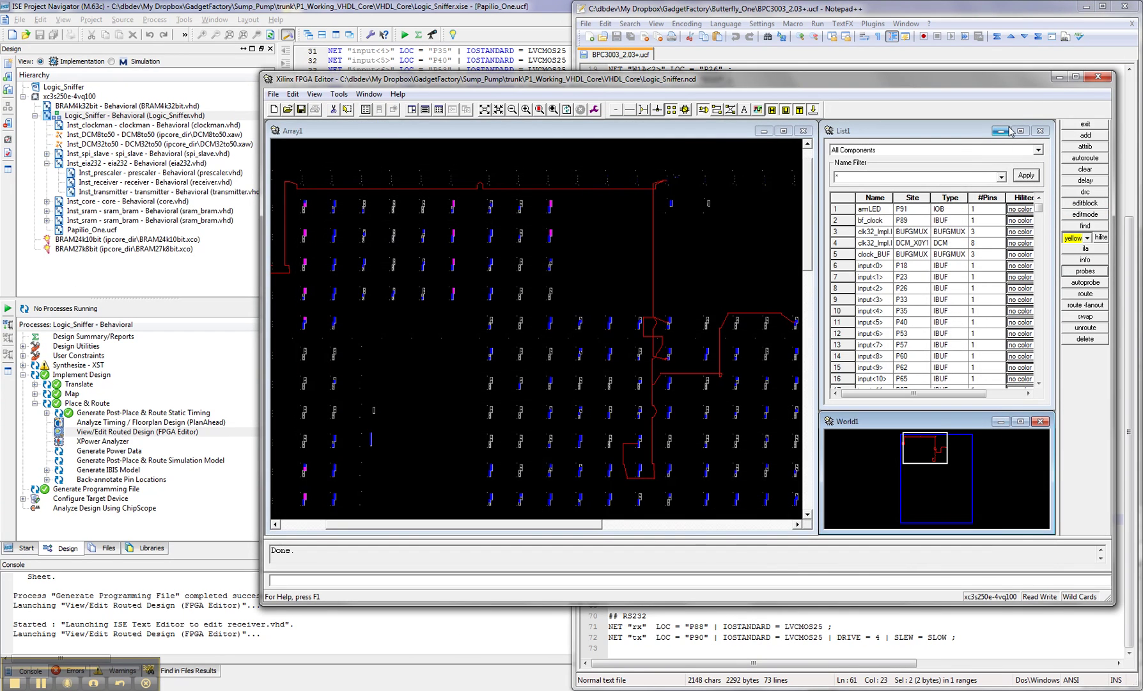
left_click(1060, 76)
left_click(1085, 7)
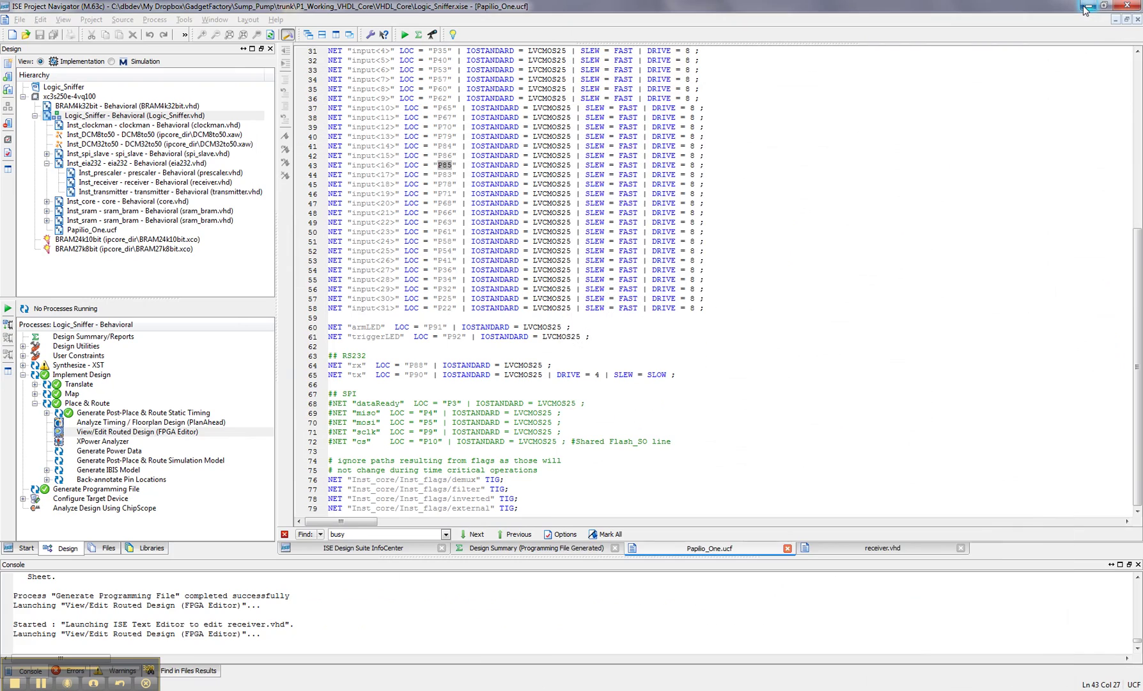
left_click(1087, 6)
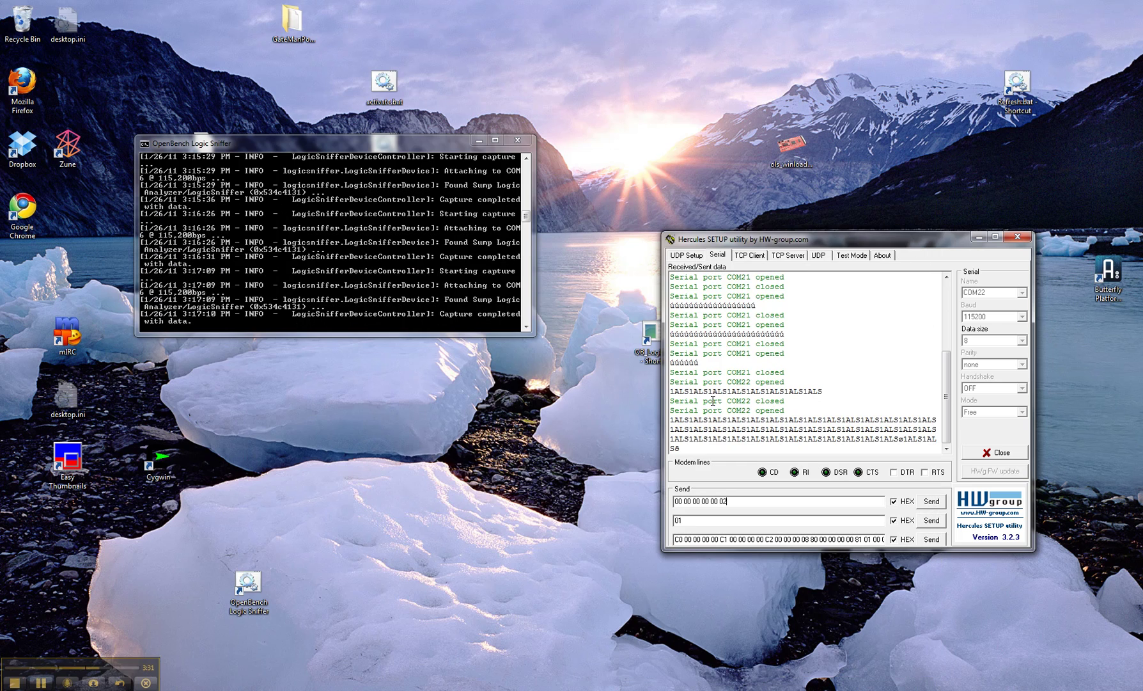
Step: Restore the LogicSniffer client window with channels labeled INIT through READY
left_click(544, 679)
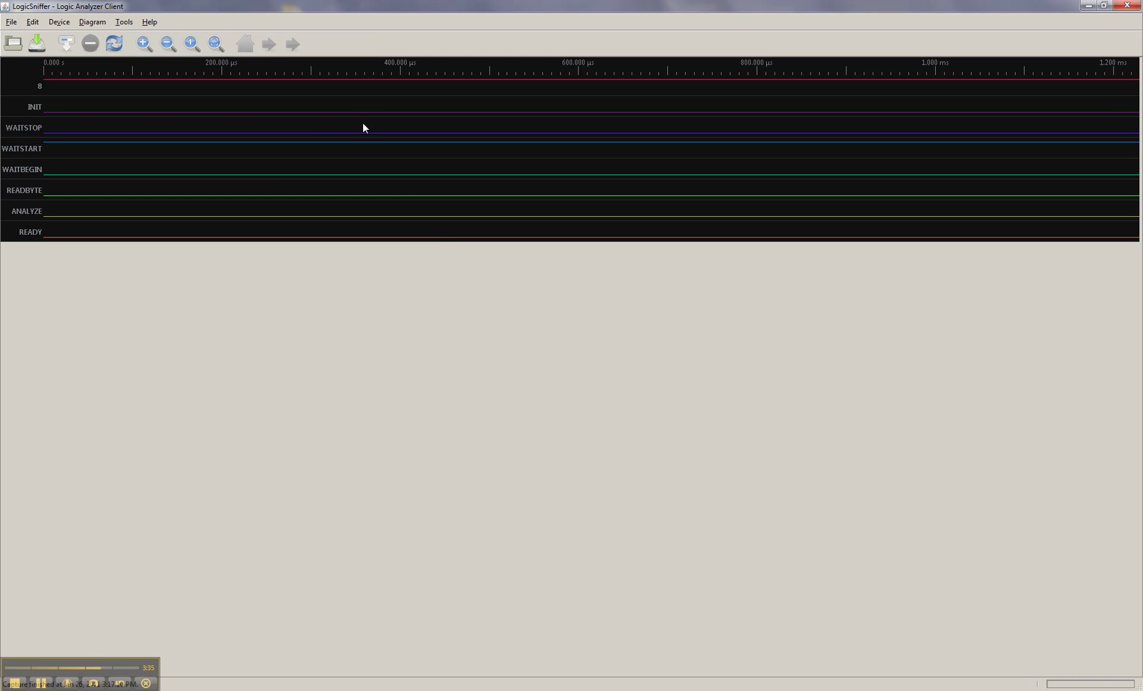
mouse_move(291, 141)
Step: Show the Capture Acquisition settings: internal clock, 20MHz sampling, channel group 1
left_click(65, 48)
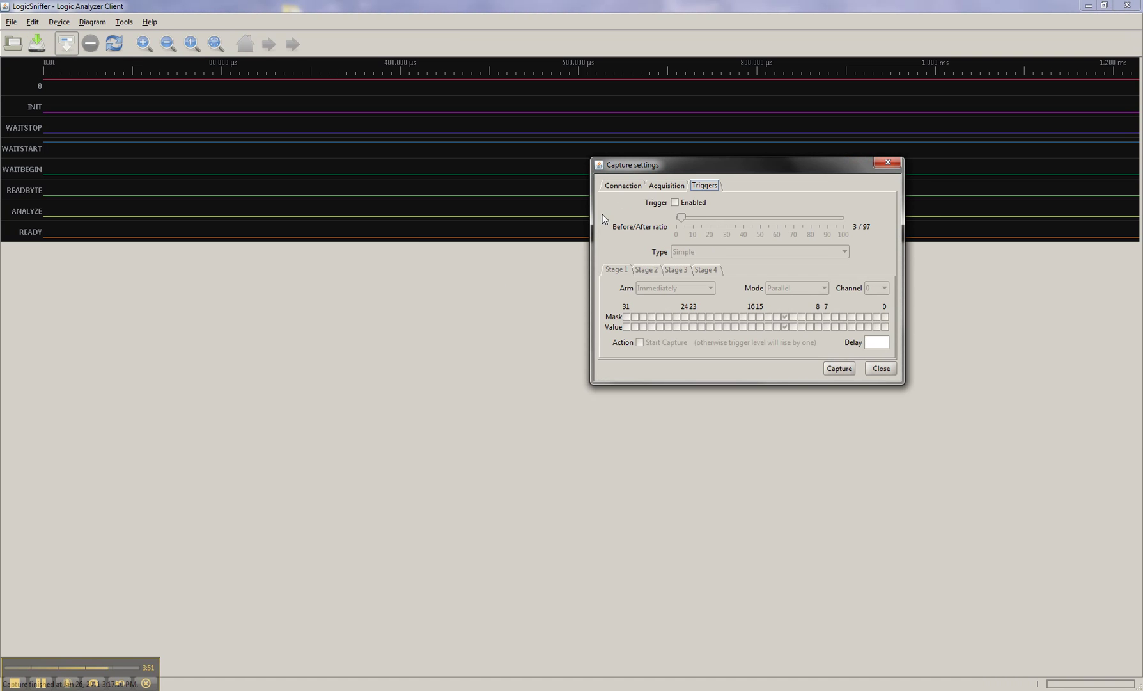
left_click(618, 185)
left_click(662, 184)
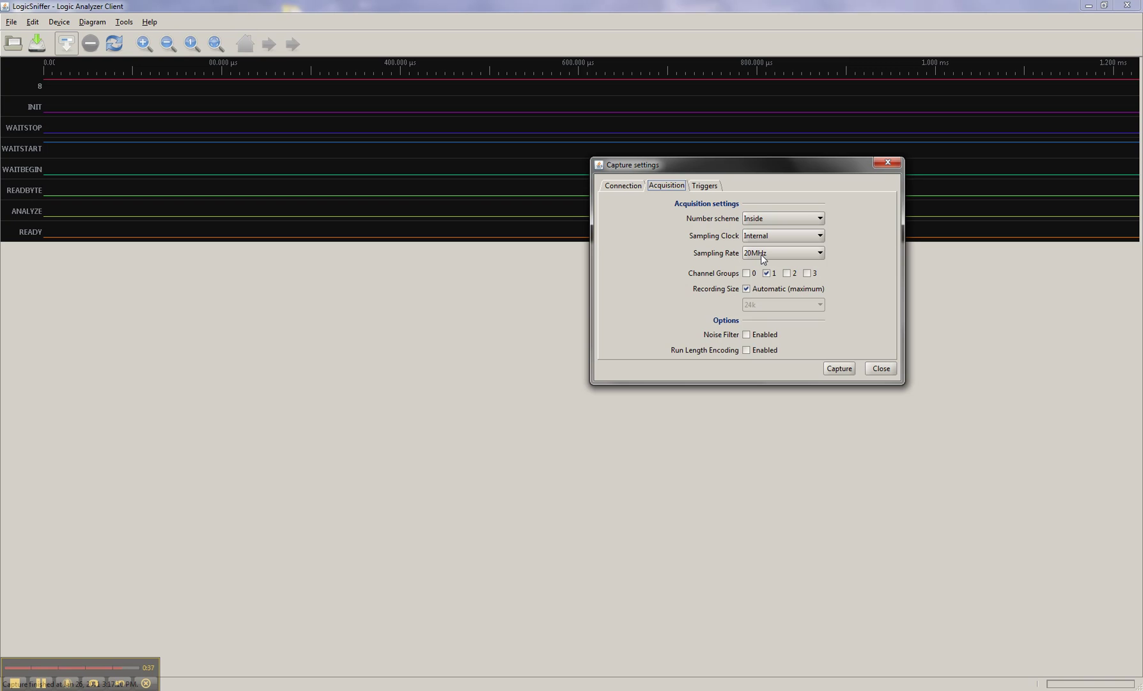
Step: Enable the simple parallel trigger and set the stage 1 mask bit for the watched channel
left_click(702, 188)
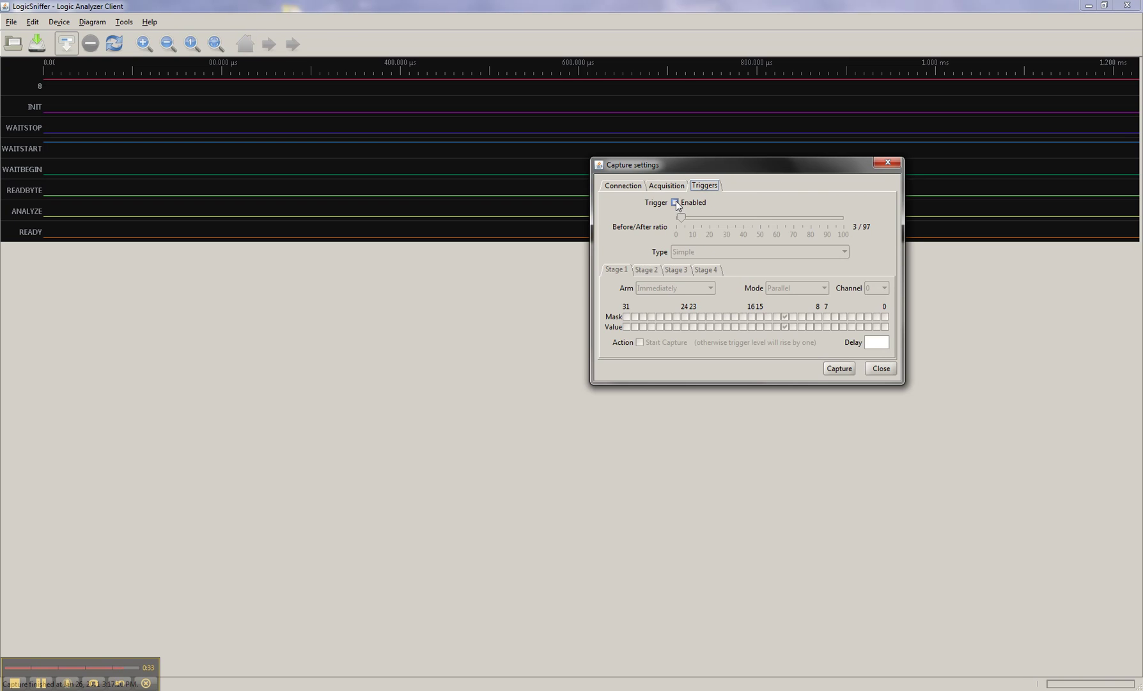
left_click(676, 202)
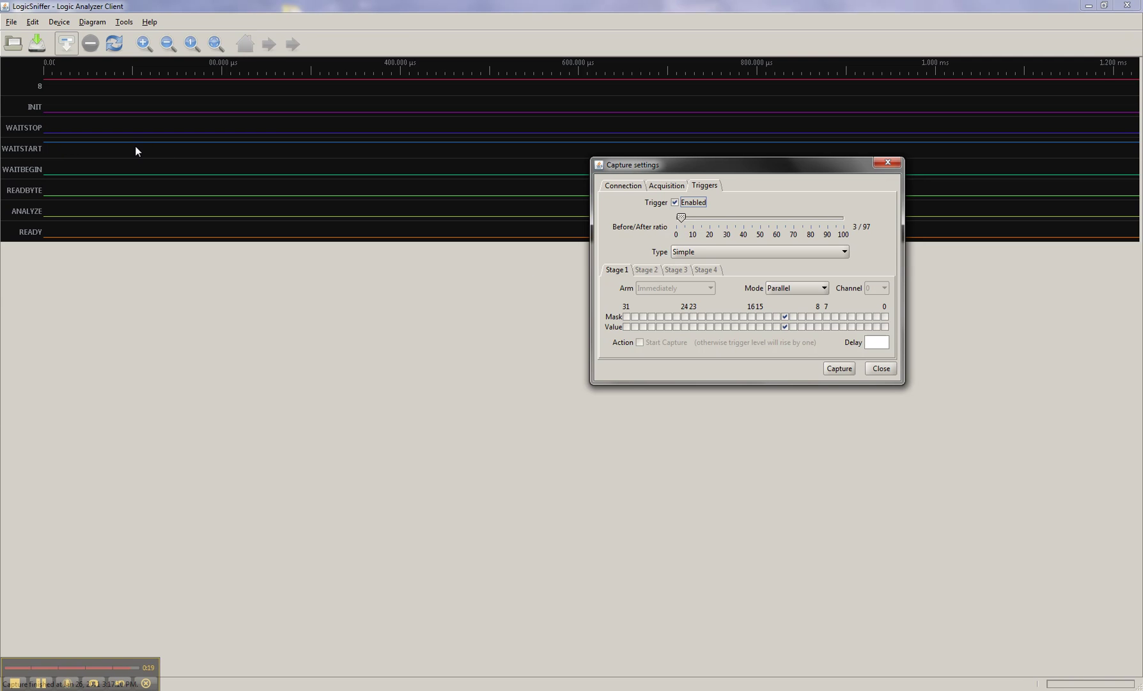
left_click(785, 317)
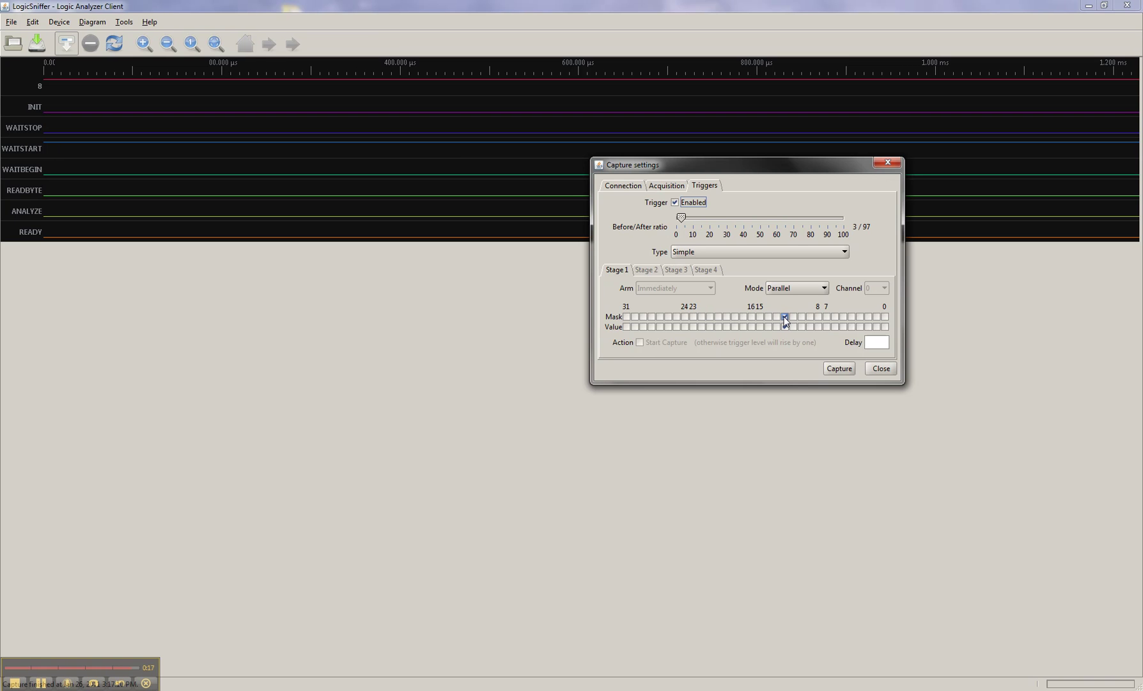